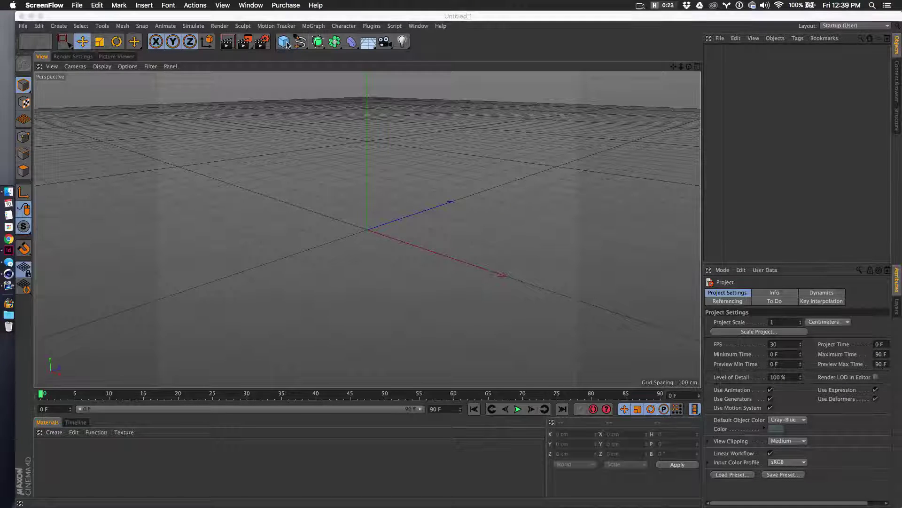
Step: Add a Sphere primitive and set its size to 400 cm on X, Y and Z
left_click_drag(285, 43, 291, 56)
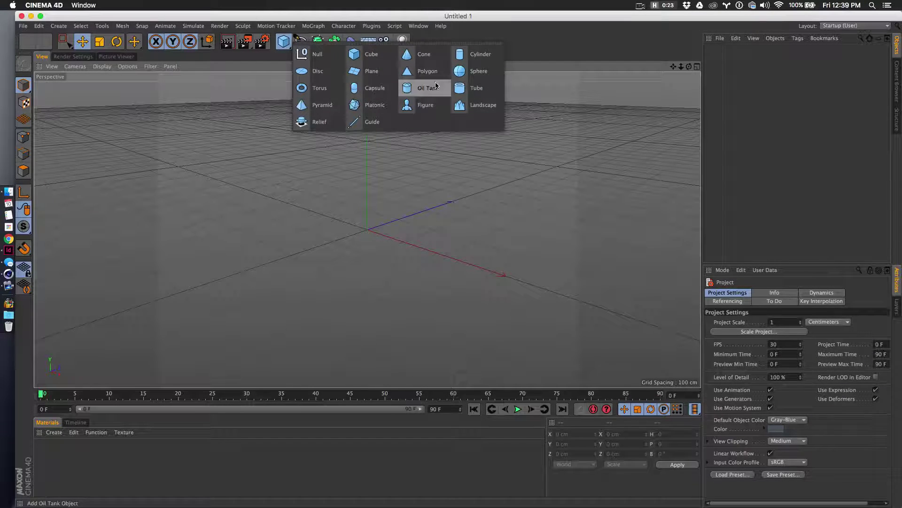
left_click(468, 72)
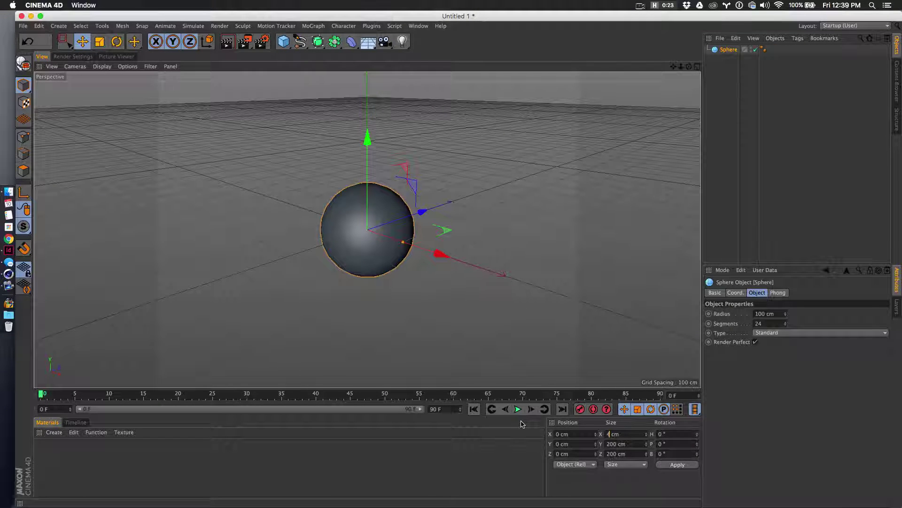
key("Tab")
type("40")
type("400")
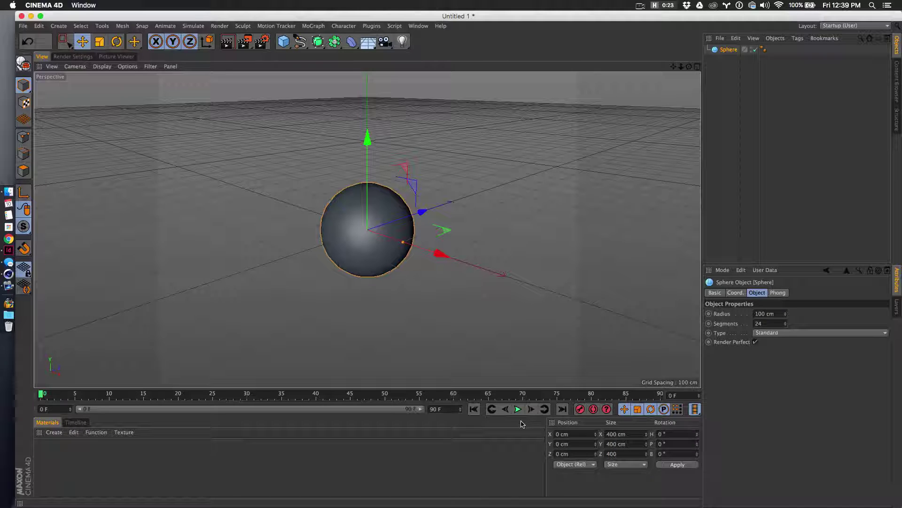
left_click(679, 468)
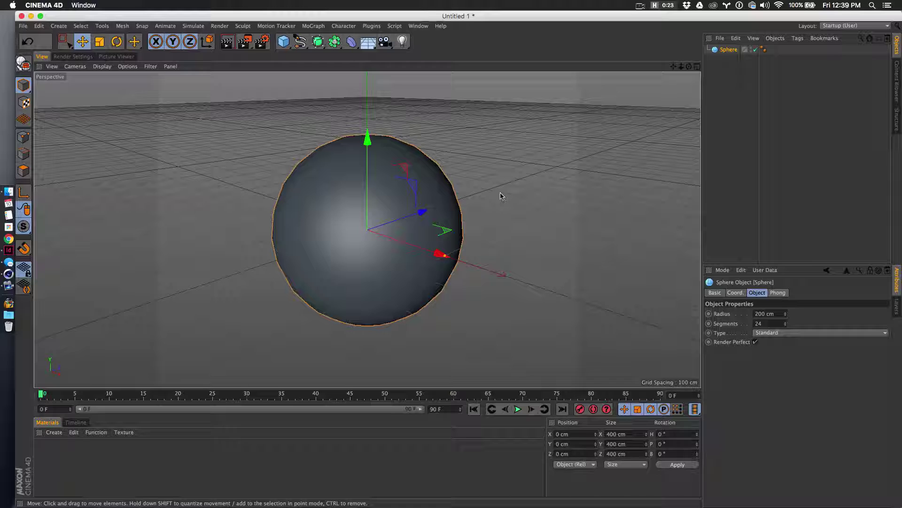
mouse_move(492, 203)
left_mouse_down("alt")
mouse_move(452, 217)
mouse_move(473, 196)
left_mouse_up("alt")
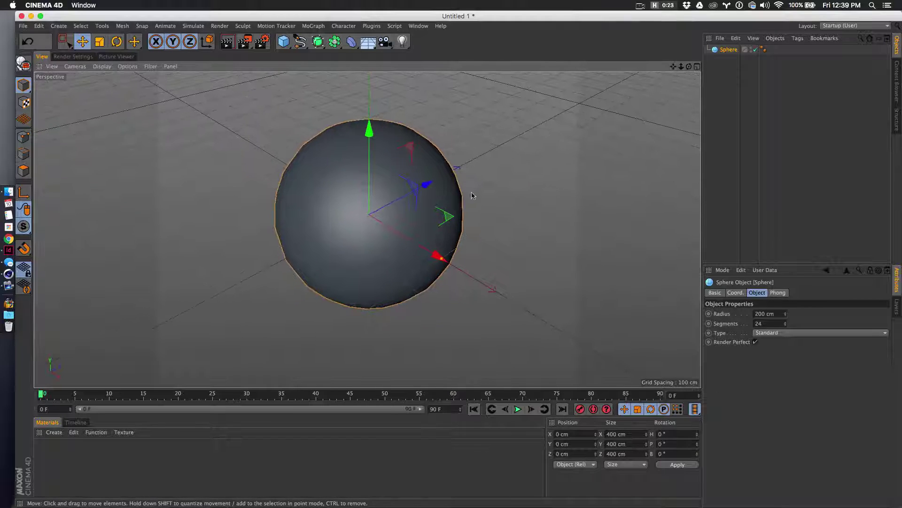
Step: Add a cube and scale it up to about 437 cm in the four-view layout
left_click(285, 45)
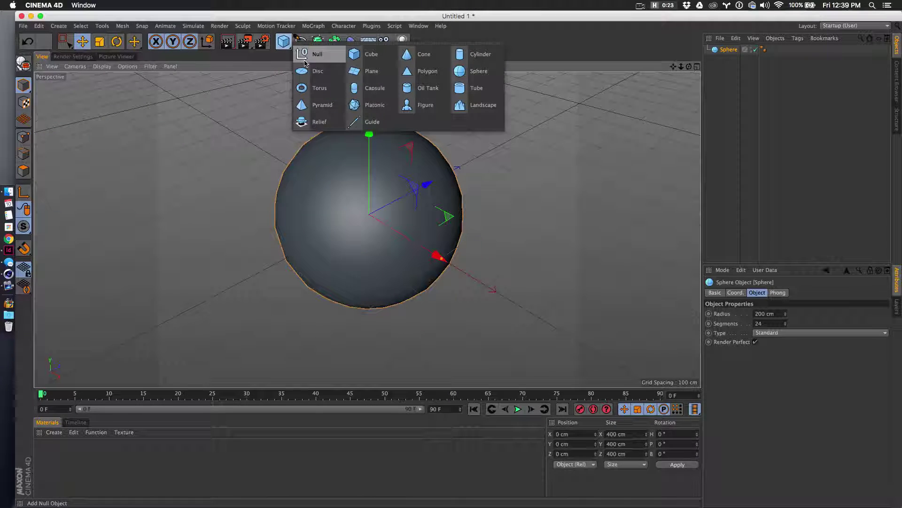
left_click(316, 55)
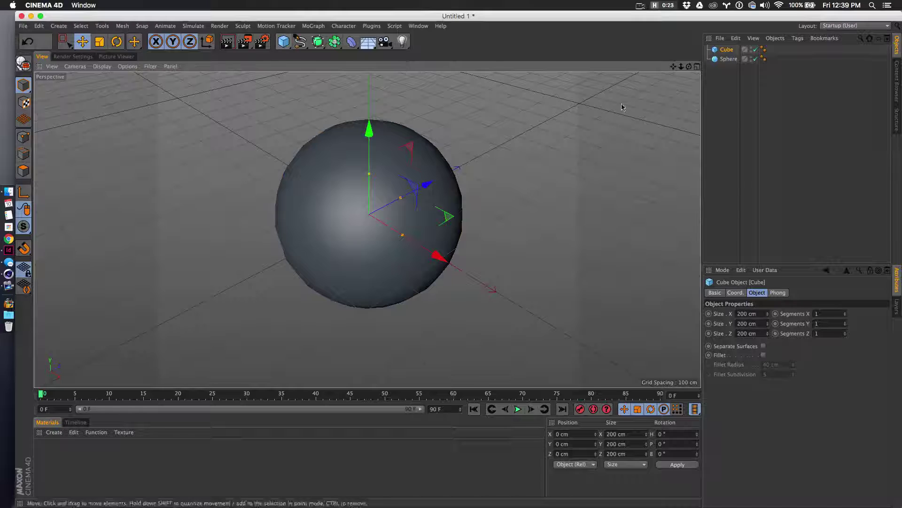
left_click(697, 66)
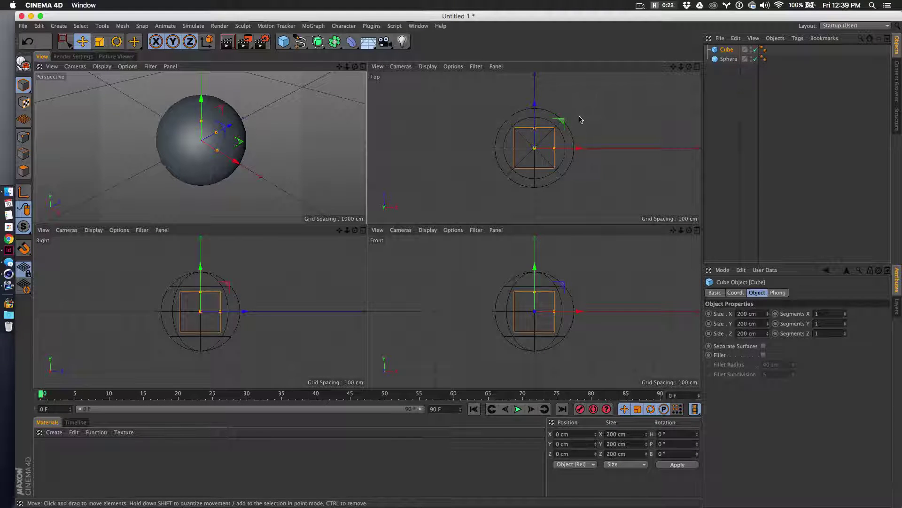
key("t")
left_click_drag(633, 145, 627, 97)
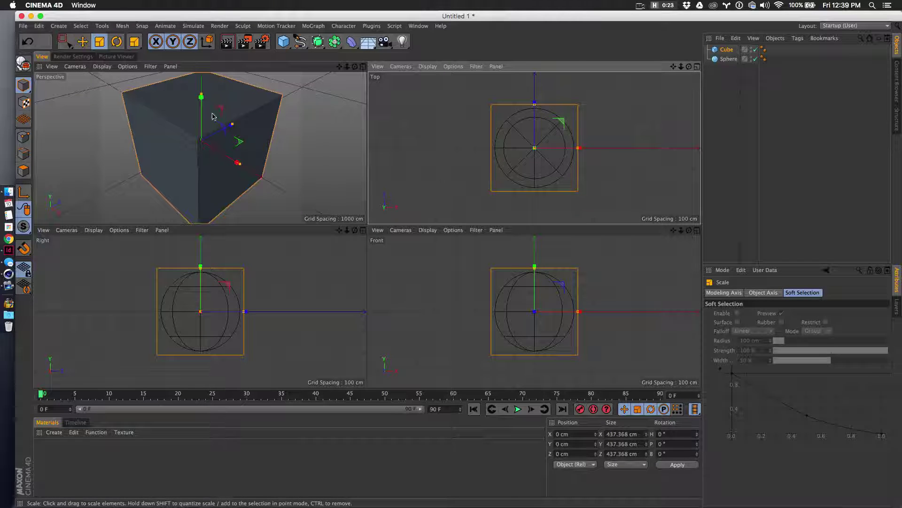
Step: Move the cube along X to 219.666 cm so its edge meets the sphere's centre
key("e")
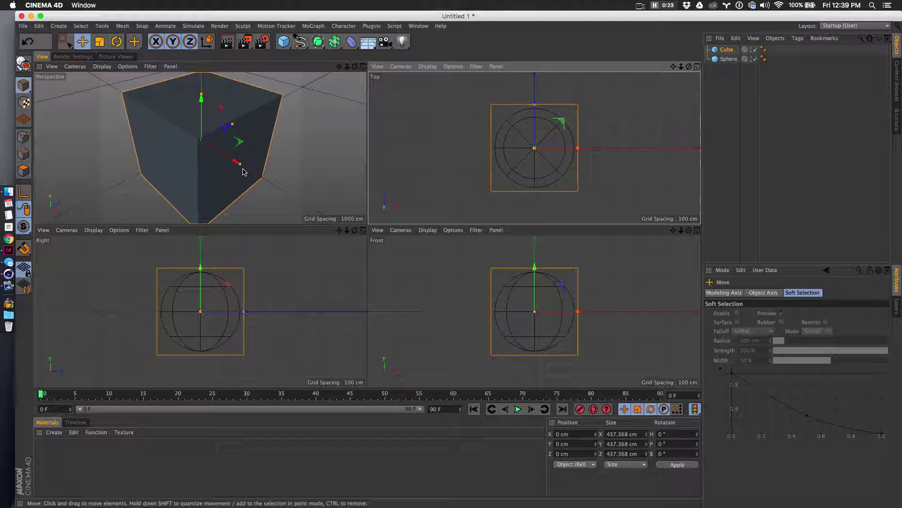
left_click_drag(585, 148, 624, 163)
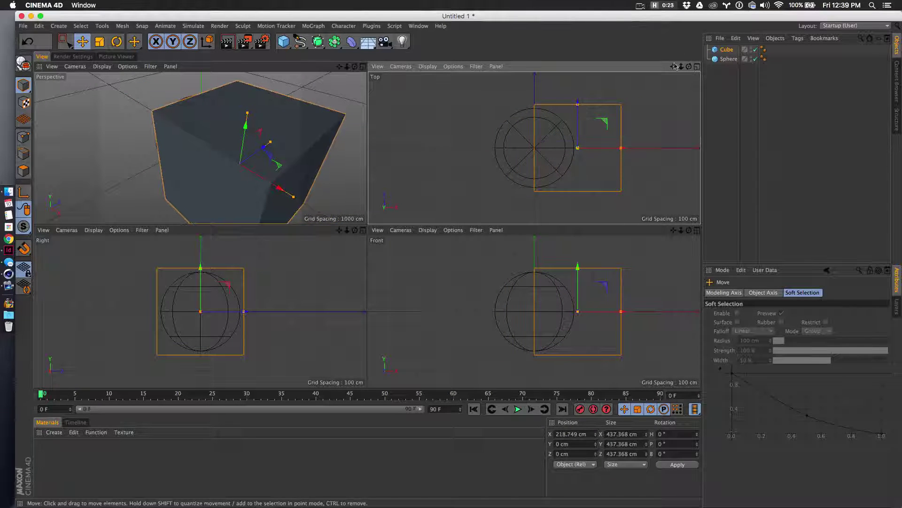
middle_click(571, 147)
scroll(399, 242, "down", 3)
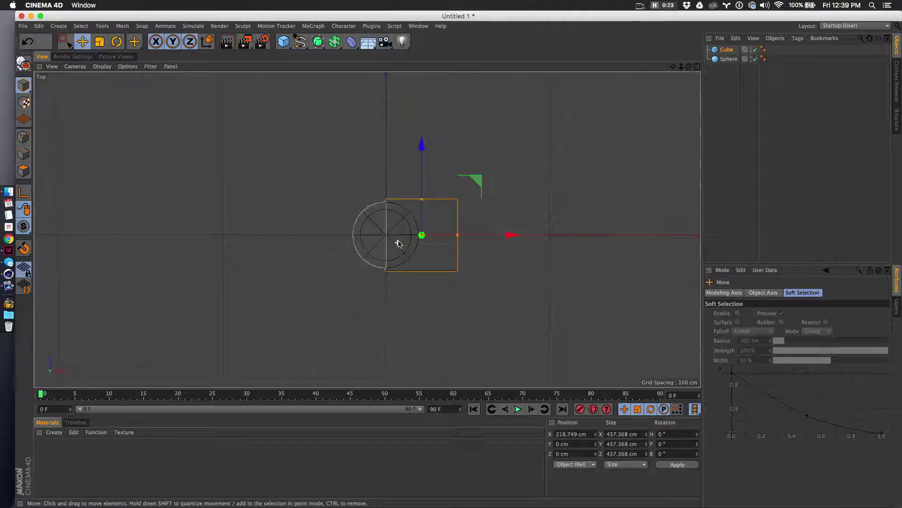
scroll(399, 243, "up", 8)
left_click_drag(639, 206, 641, 206)
scroll(434, 254, "down", 3)
scroll(434, 254, "down", 3)
scroll(435, 256, "up", 5)
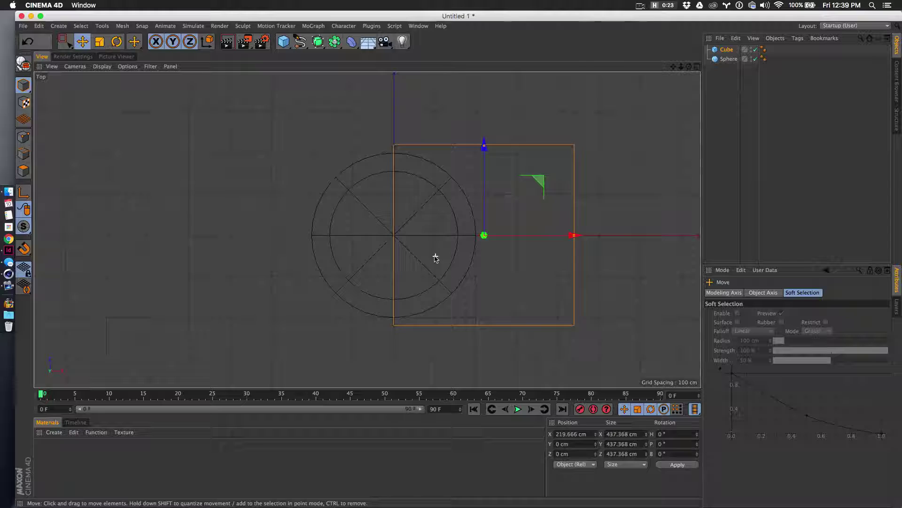
left_click(698, 67)
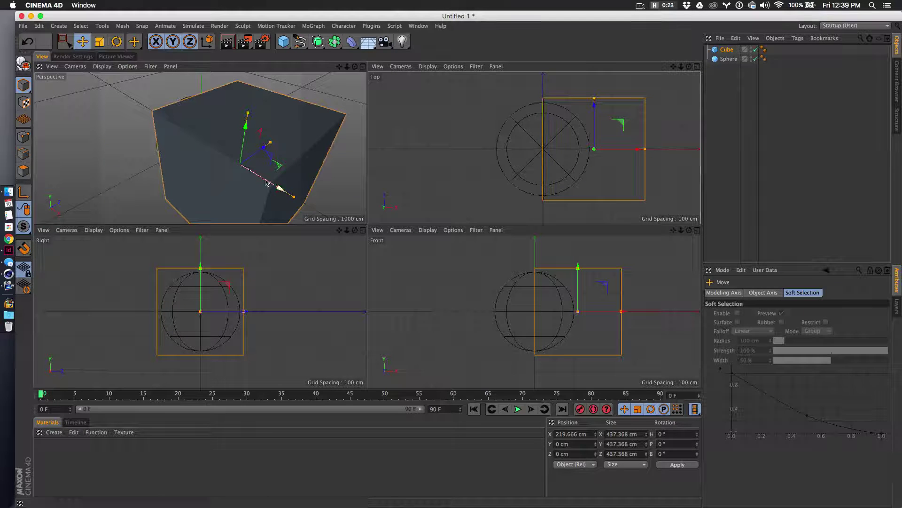
Step: Add an A subtract B Boole with Sphere and then Cube placed under it
left_click_drag(318, 41, 497, 54)
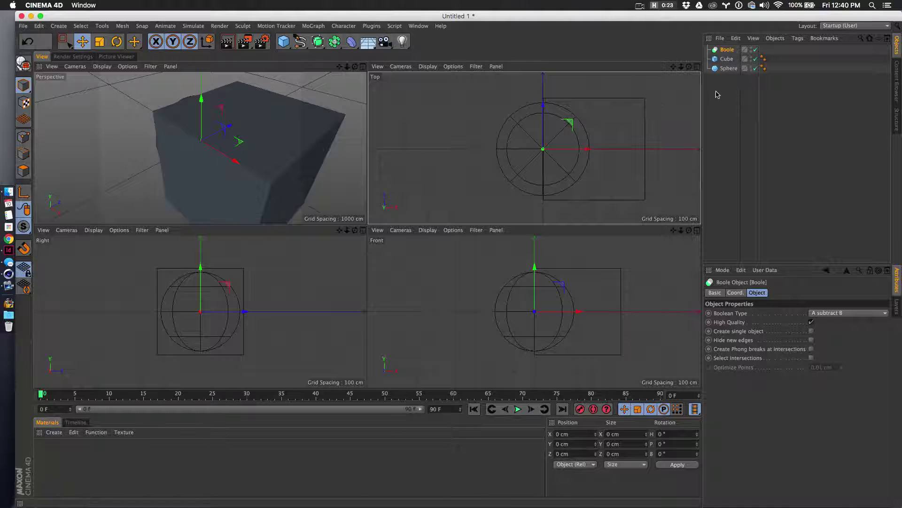
left_click_drag(716, 69, 729, 50)
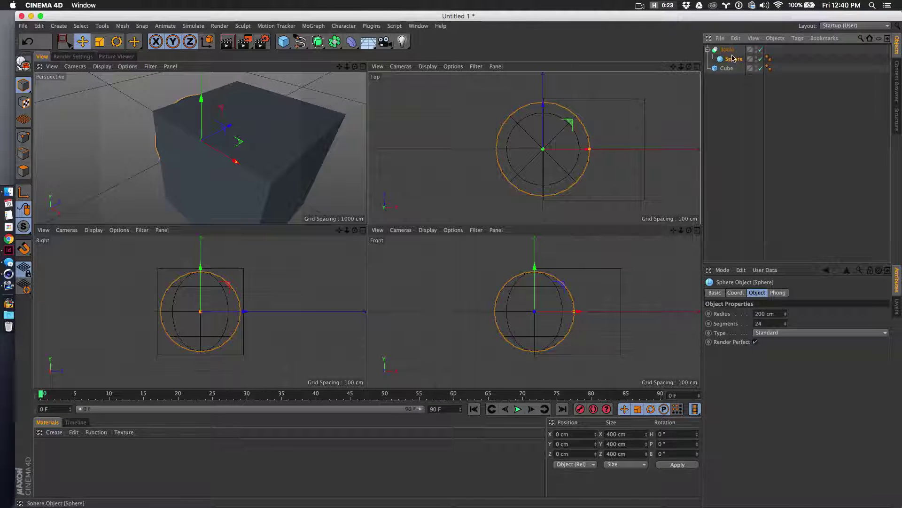
left_click_drag(715, 71, 736, 68)
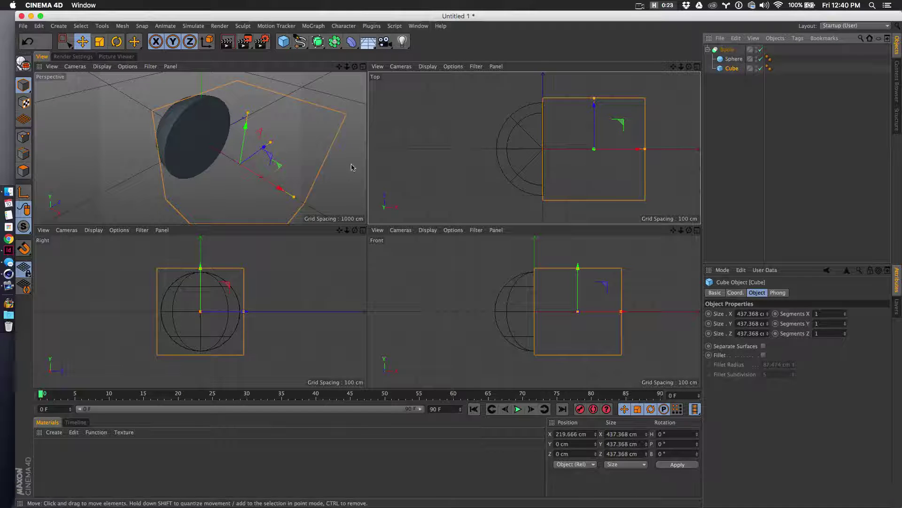
Step: Set the sphere's Segments to 62 and orbit to check the smoother cut side
middle_click(242, 149)
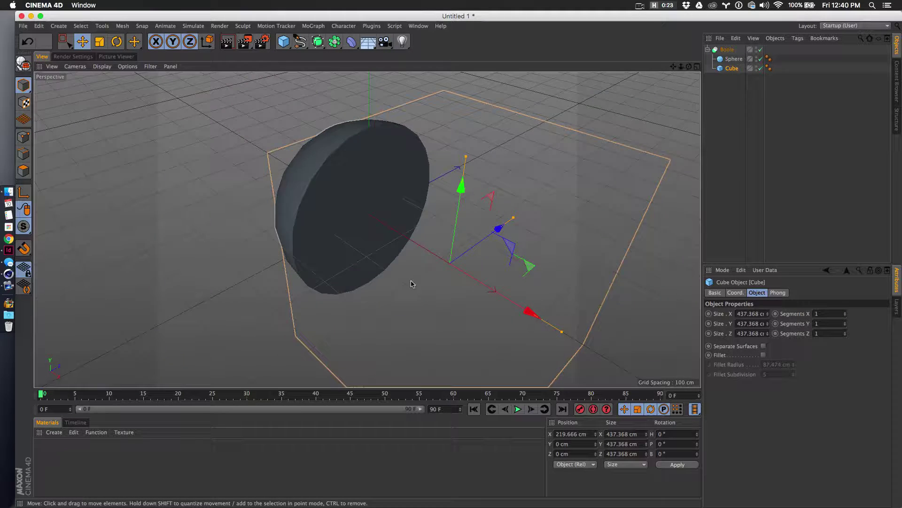
scroll(398, 266, "up", 3)
left_click_drag(382, 267, 420, 264, "alt")
left_click(734, 59)
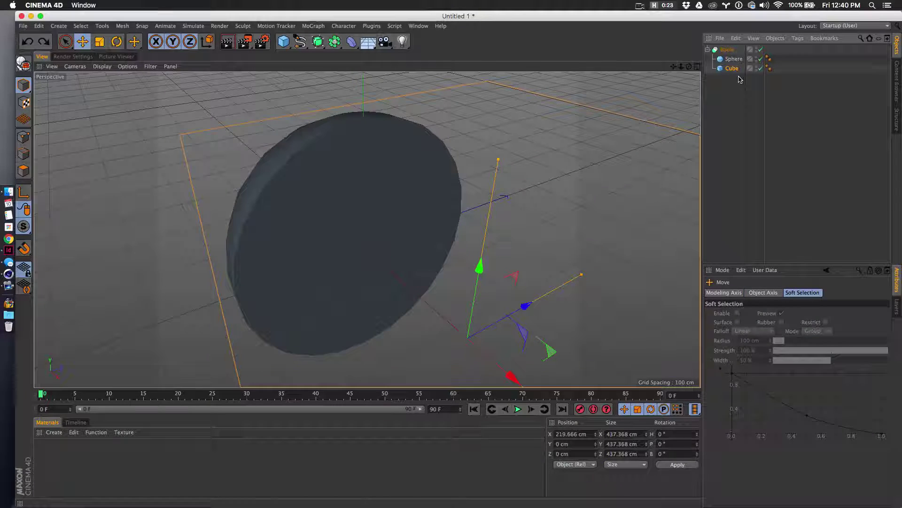
double_click(758, 323)
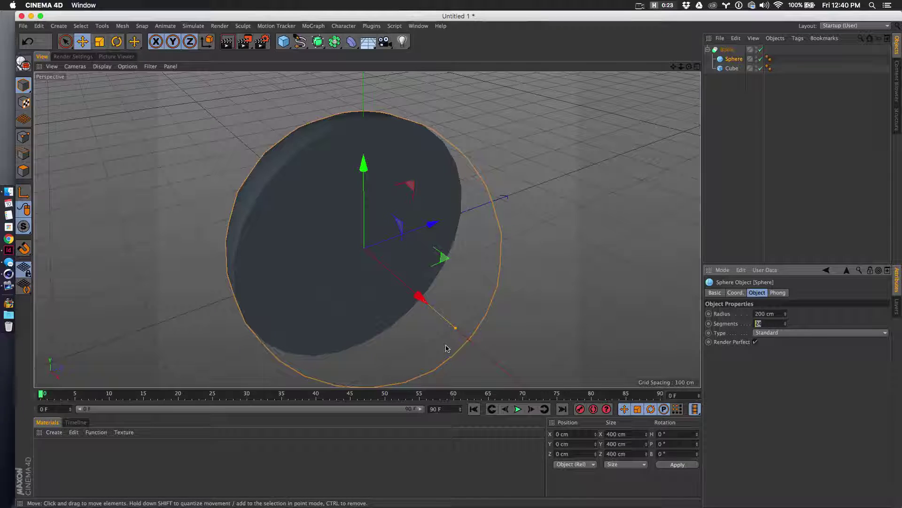
type("62")
key("Return")
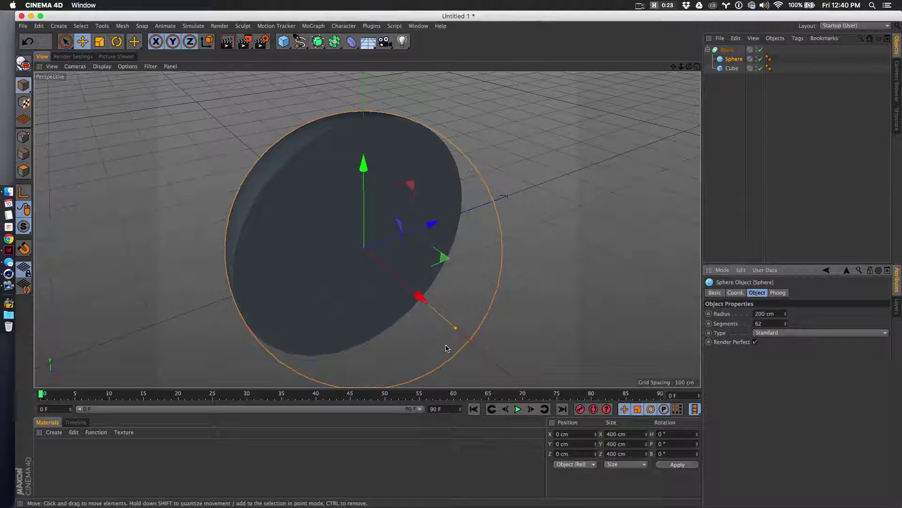
left_click_drag(535, 220, 540, 255, "alt")
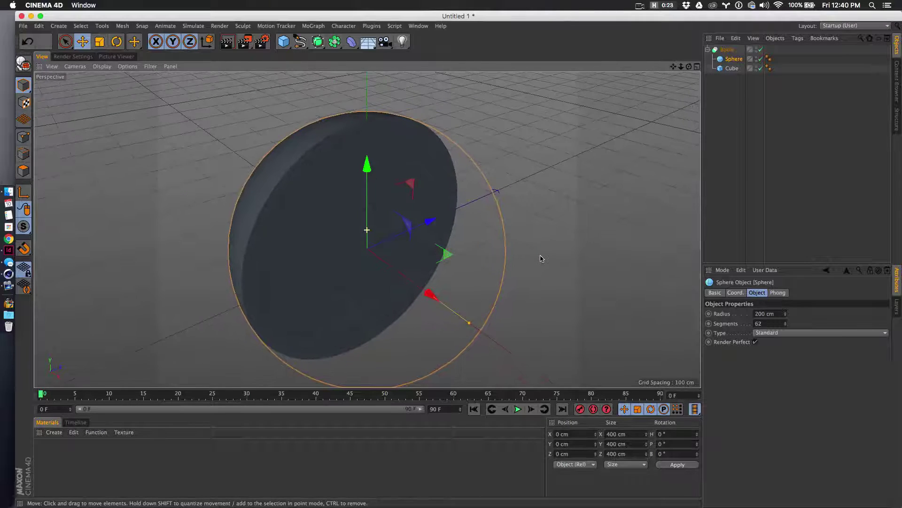
Step: Bake the Boole result into a new editable object and delete the original Boole
left_click(729, 51, "ctrl")
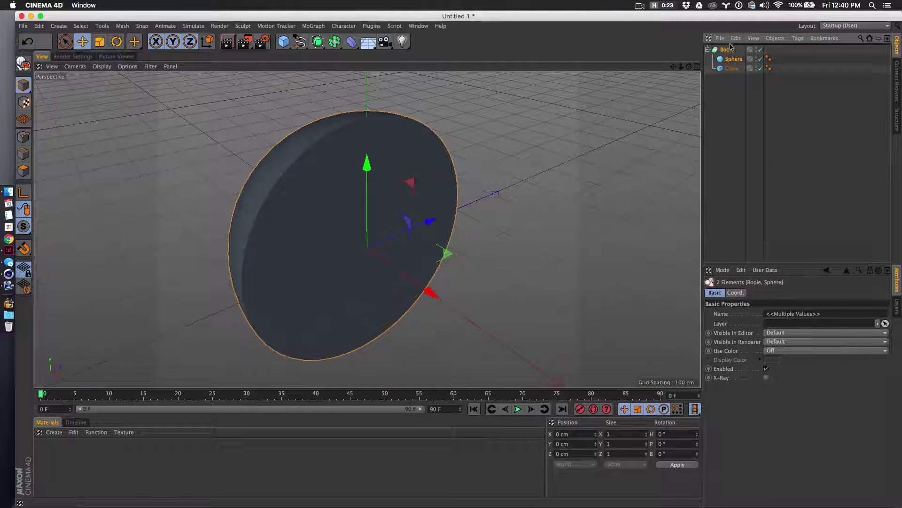
right_click(729, 50)
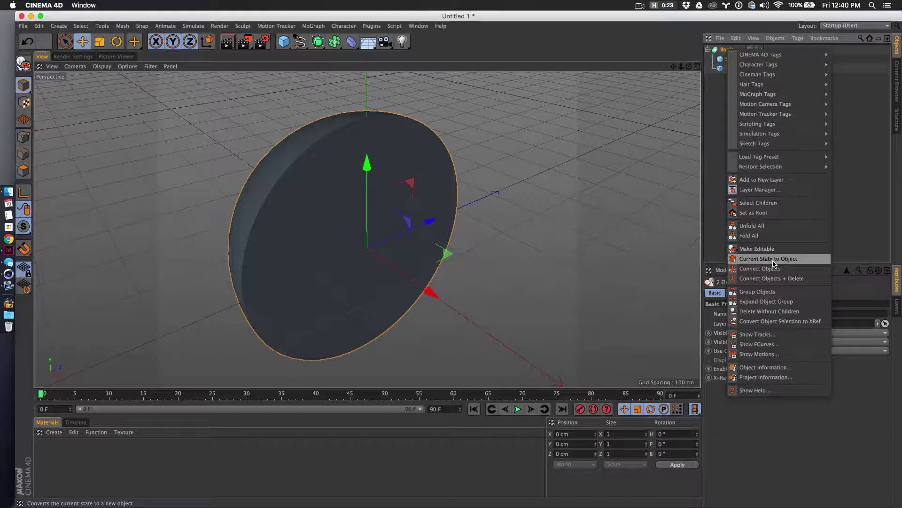
left_click(774, 258)
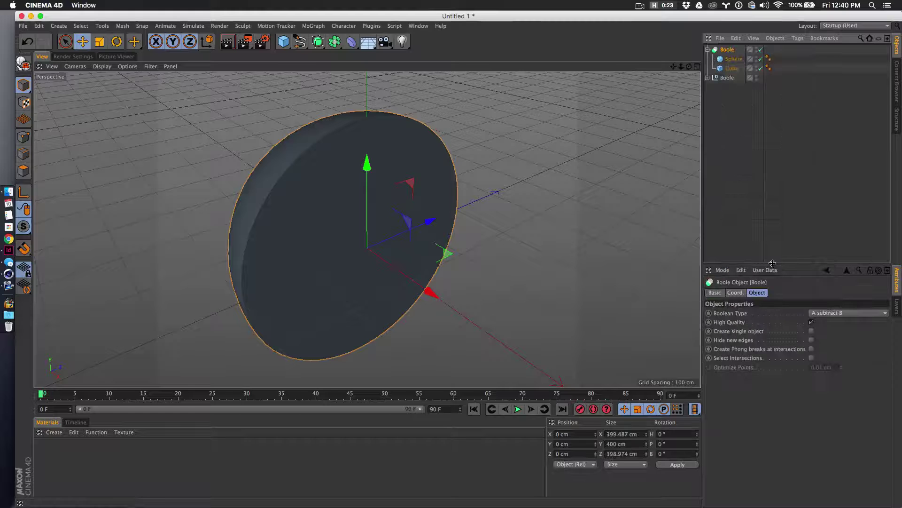
left_click(707, 50)
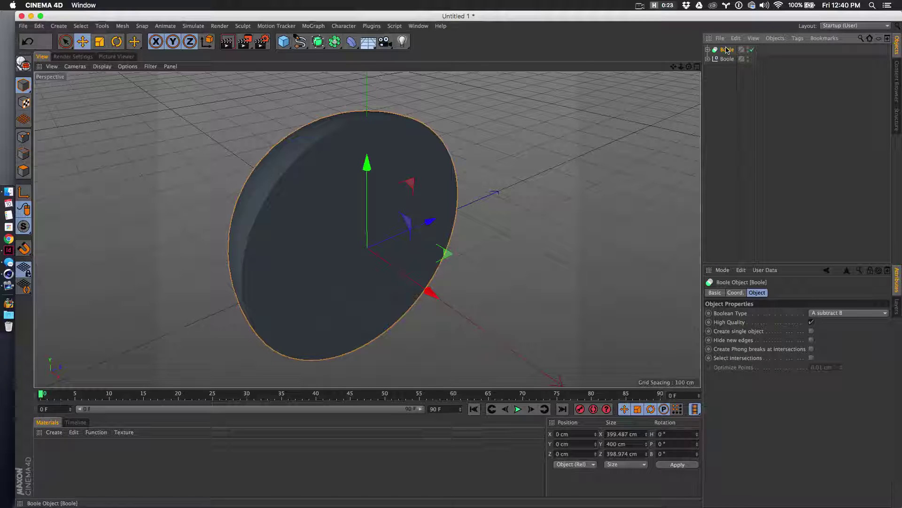
left_click(749, 48)
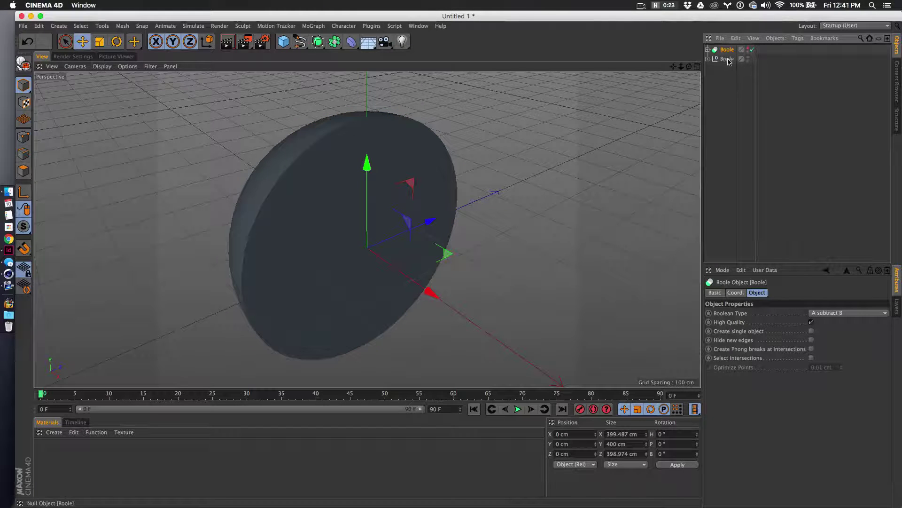
key("Delete")
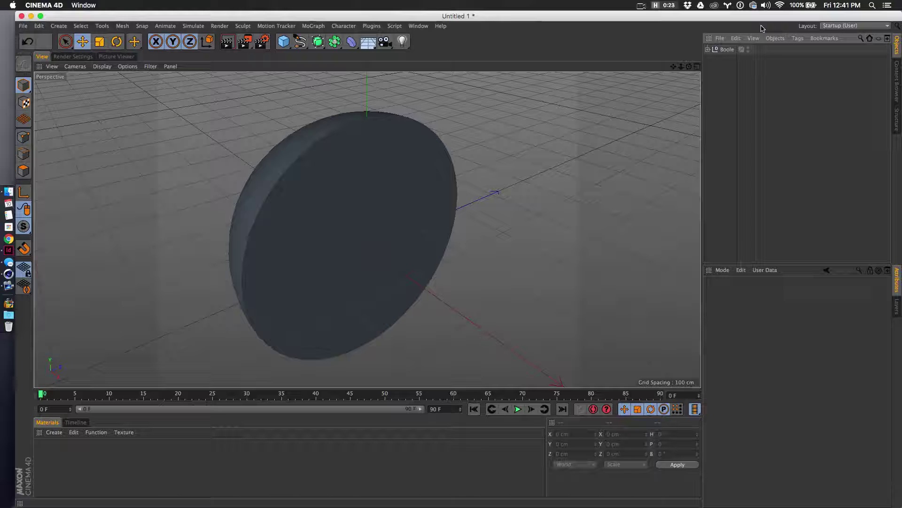
left_click_drag(485, 221, 466, 305, "alt")
Step: Rename the baked group to 'Half Sphere' and add a new Boole object
double_click(728, 49)
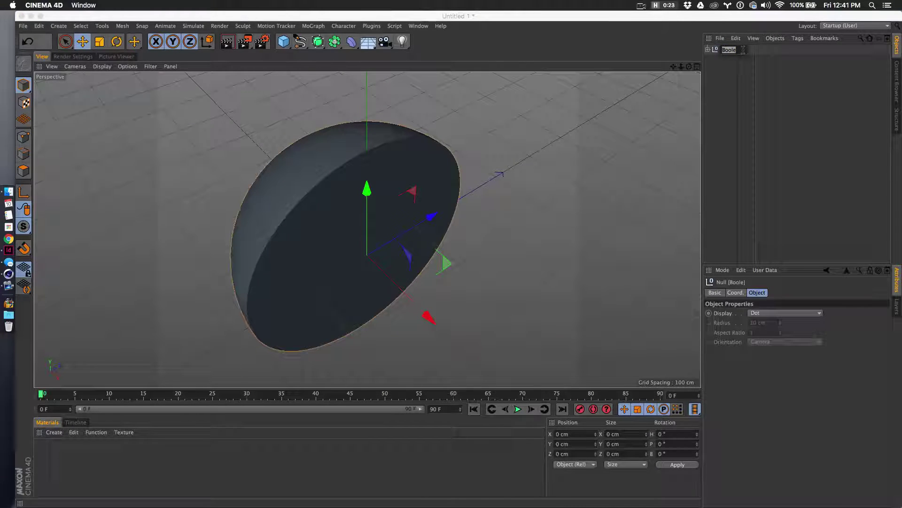
type("Half Sp")
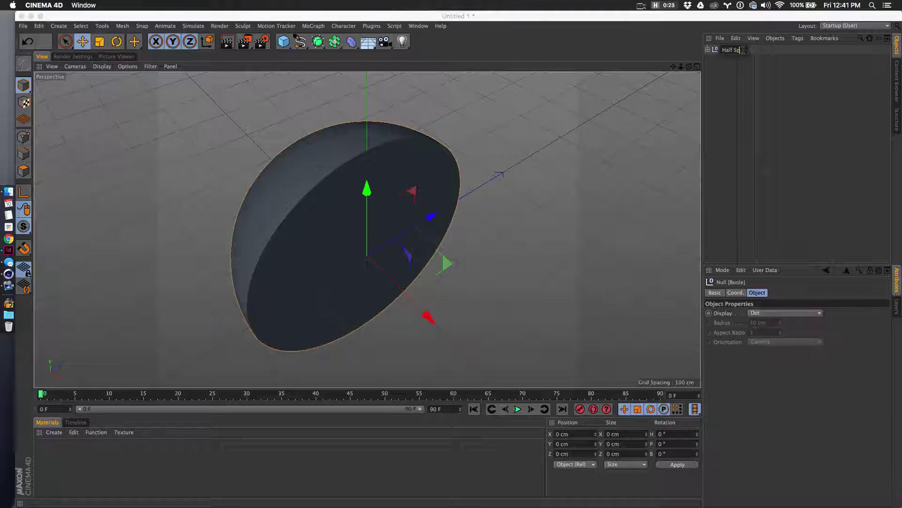
type("here")
key("Return")
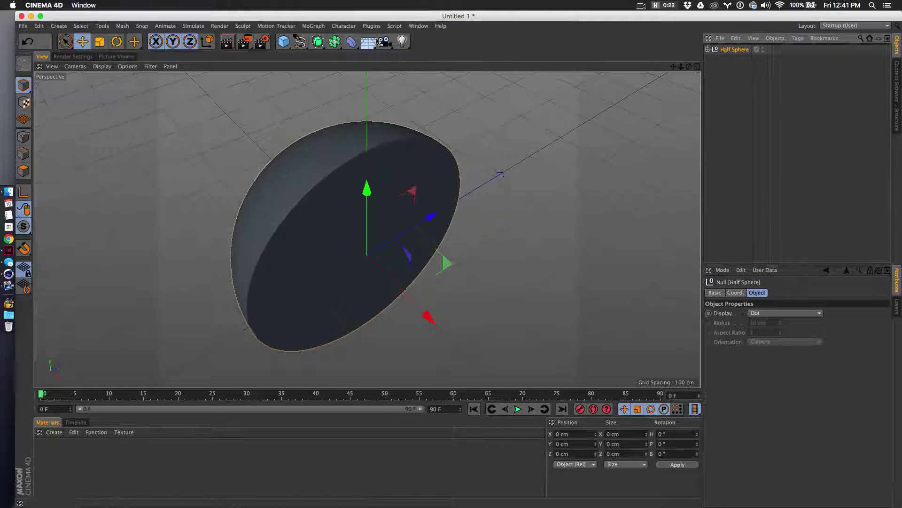
left_click_drag(338, 41, 519, 64)
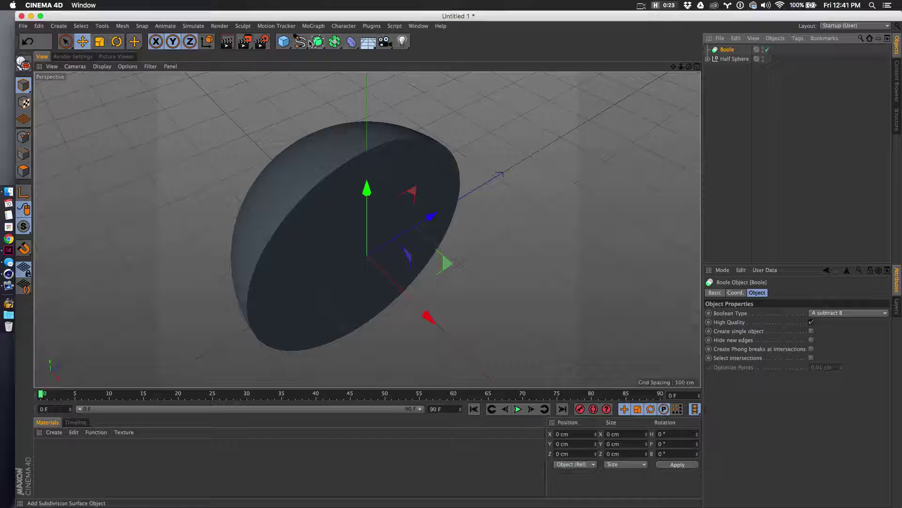
Step: Add a sphere with 62 segments and a 390 cm size
left_click_drag(284, 41, 493, 70)
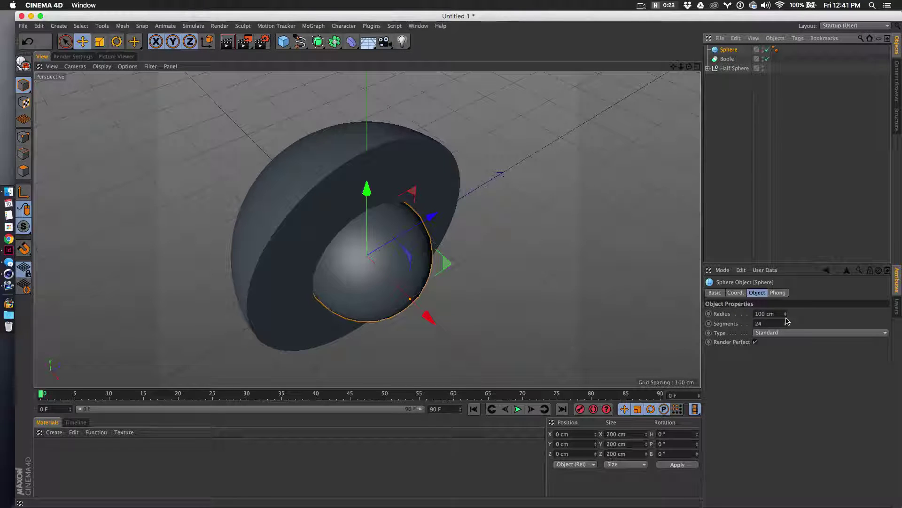
left_click(758, 324)
type("62")
key("Return")
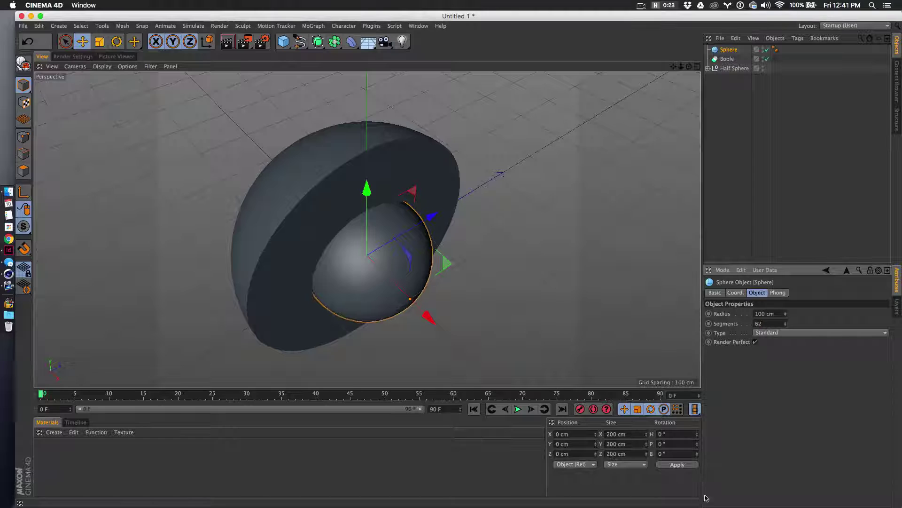
left_click(610, 435)
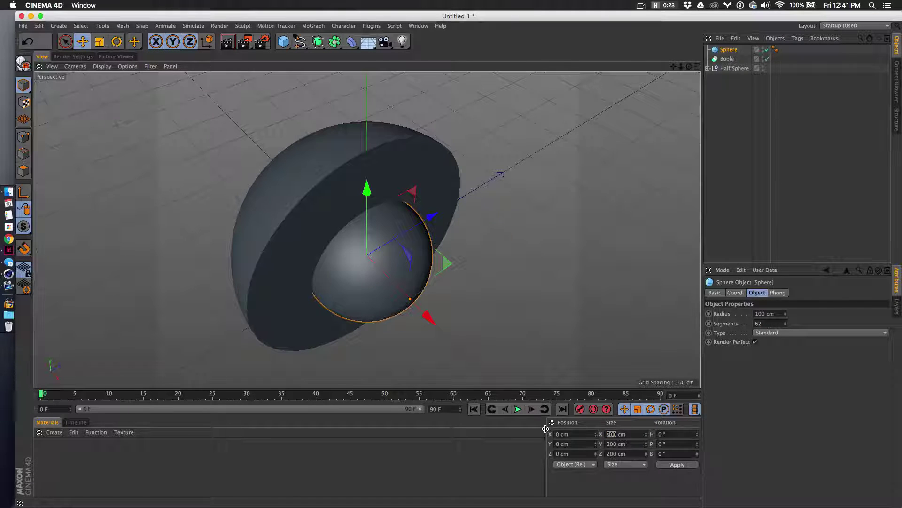
type("390")
left_click(681, 463)
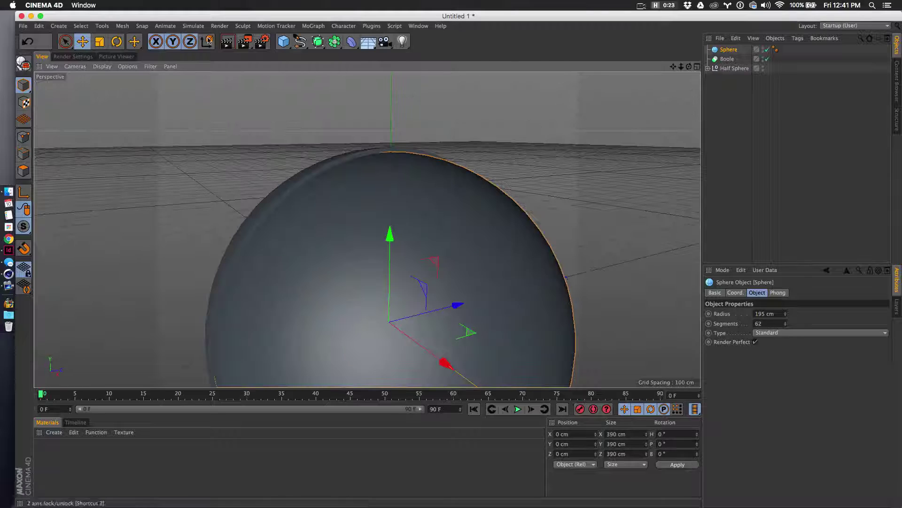
Step: Render a quick preview, then orbit to look down on the new sphere
key("ctrl+r")
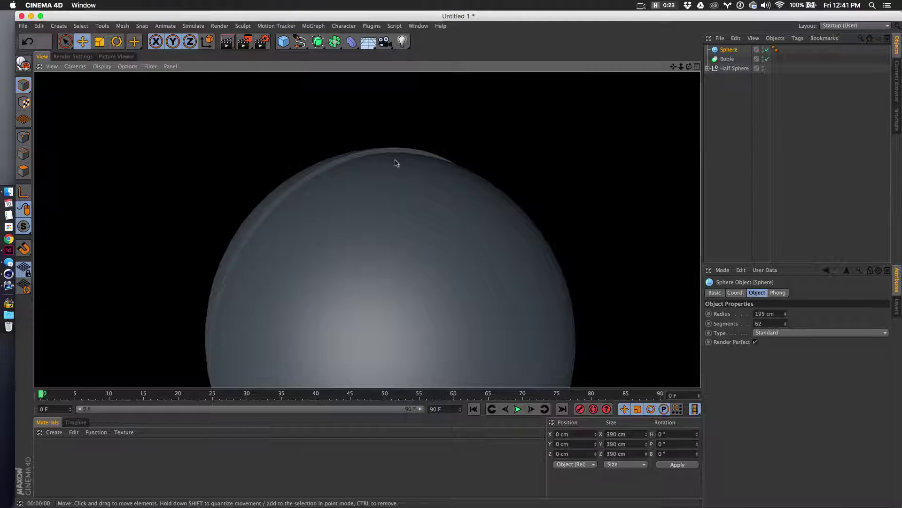
left_click(410, 270)
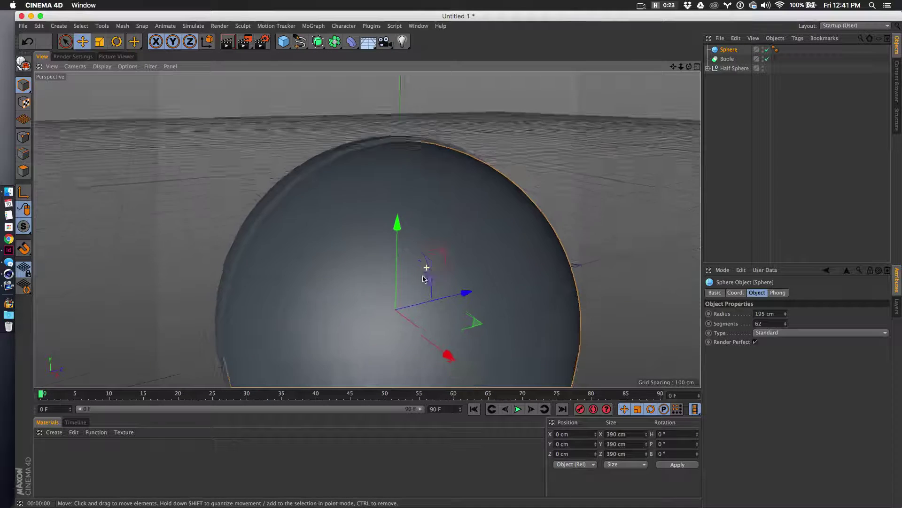
left_click_drag(424, 278, 504, 268, "alt")
scroll(410, 278, "down", 4)
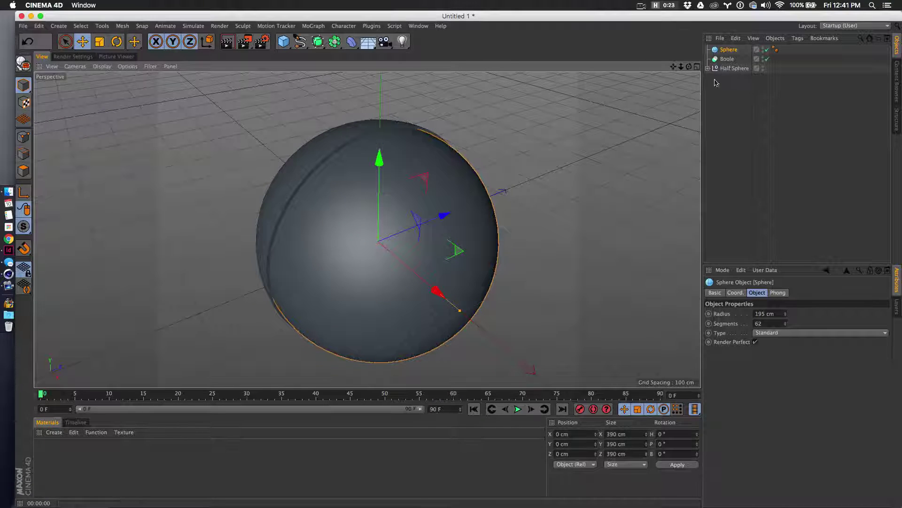
Step: Swap the unused Boole for a fresh one holding Half Sphere and the 195 cm Sphere
left_click(735, 61)
key("Delete")
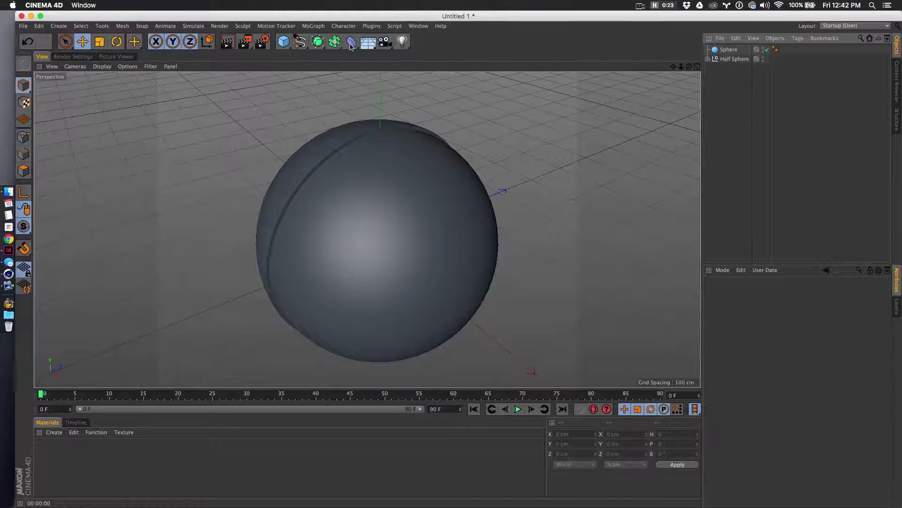
left_click_drag(333, 41, 509, 59)
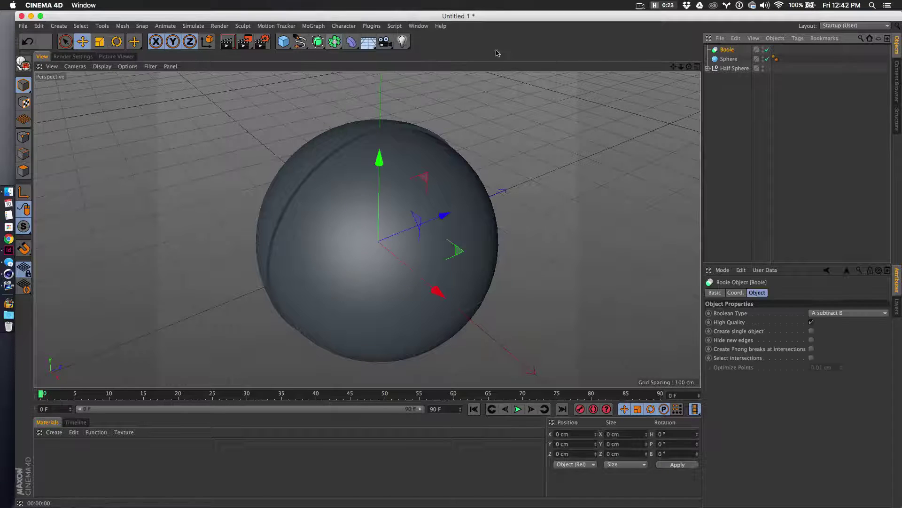
left_click(729, 59)
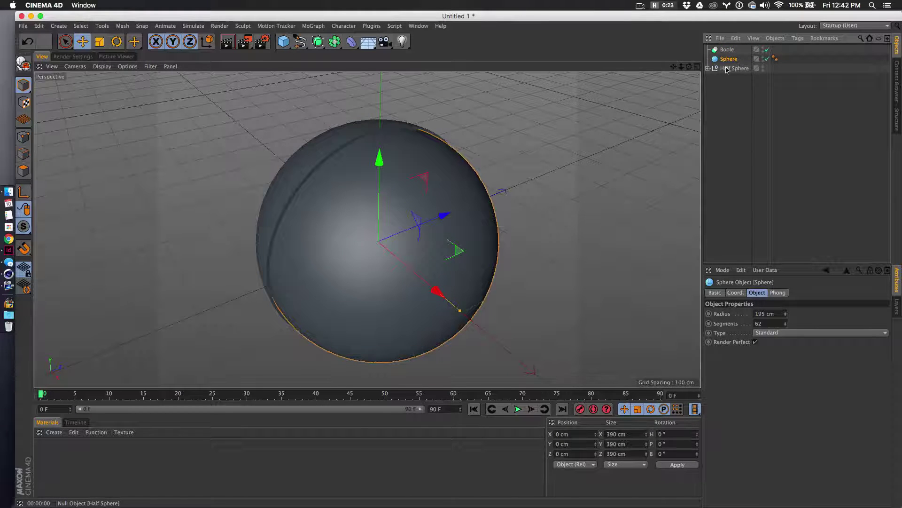
left_click_drag(727, 70, 757, 66)
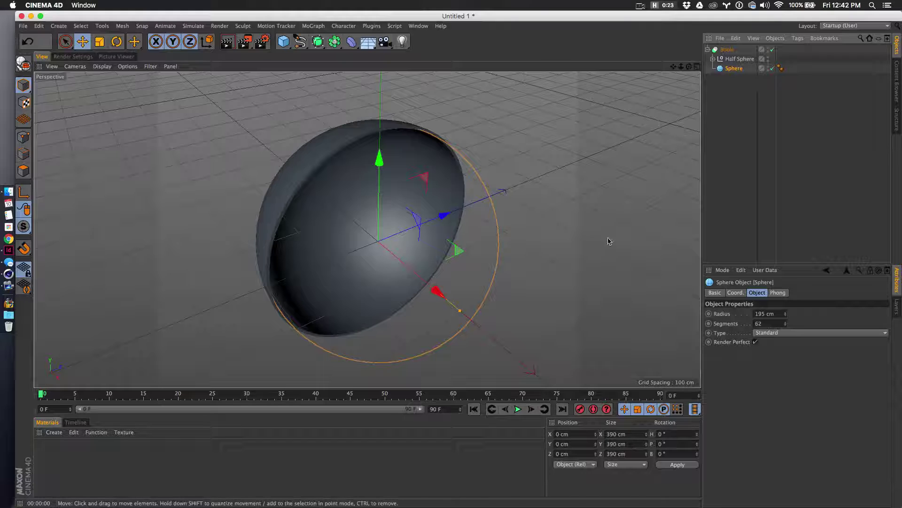
mouse_move(566, 282)
left_mouse_down("alt")
mouse_move(558, 292)
mouse_move(554, 262)
mouse_move(566, 274)
left_mouse_up("alt")
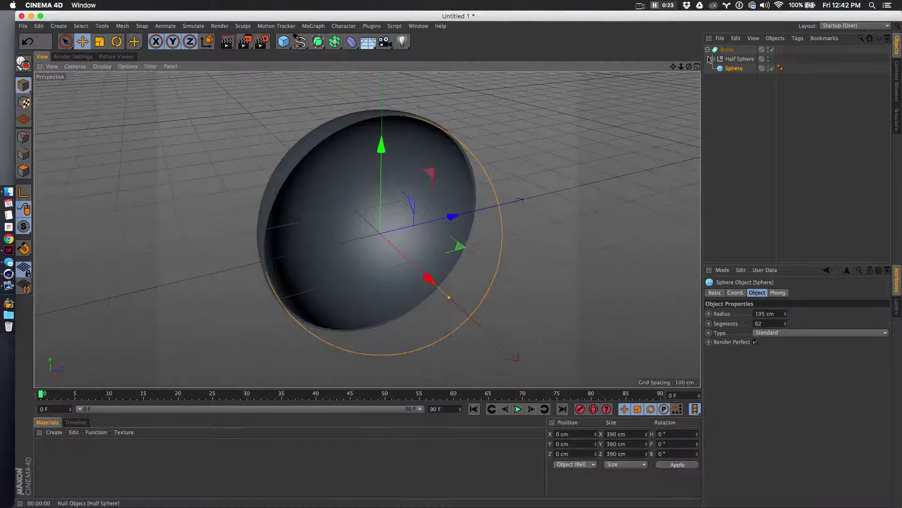
Step: Convert the Boole's current state to an object and delete the live Boole
left_click(727, 50, "shift")
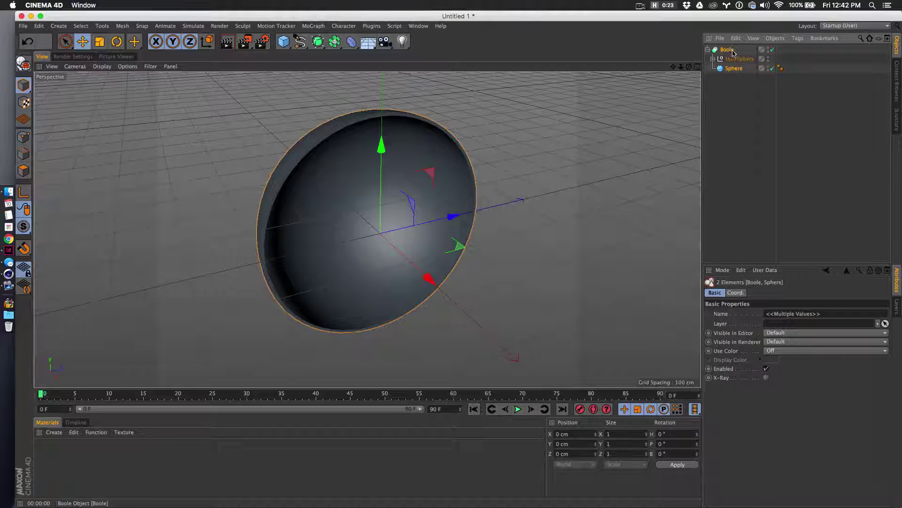
right_click(728, 51)
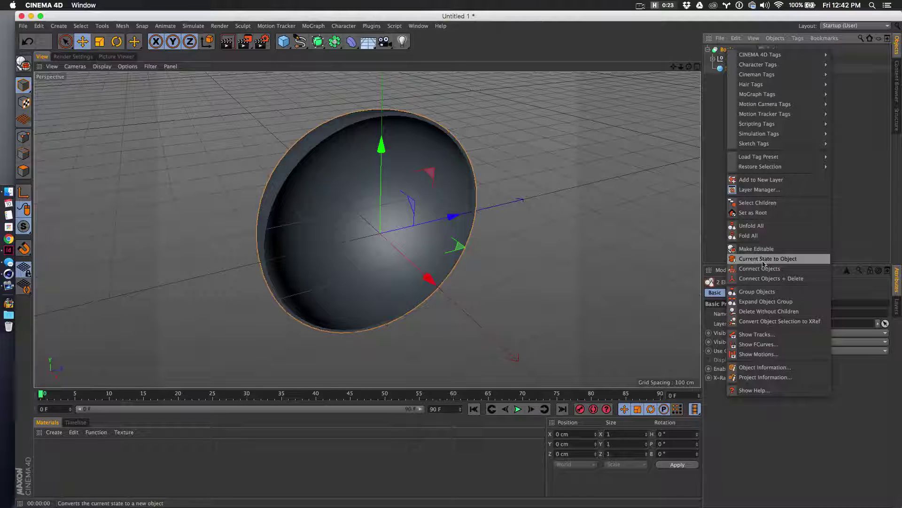
left_click(766, 262)
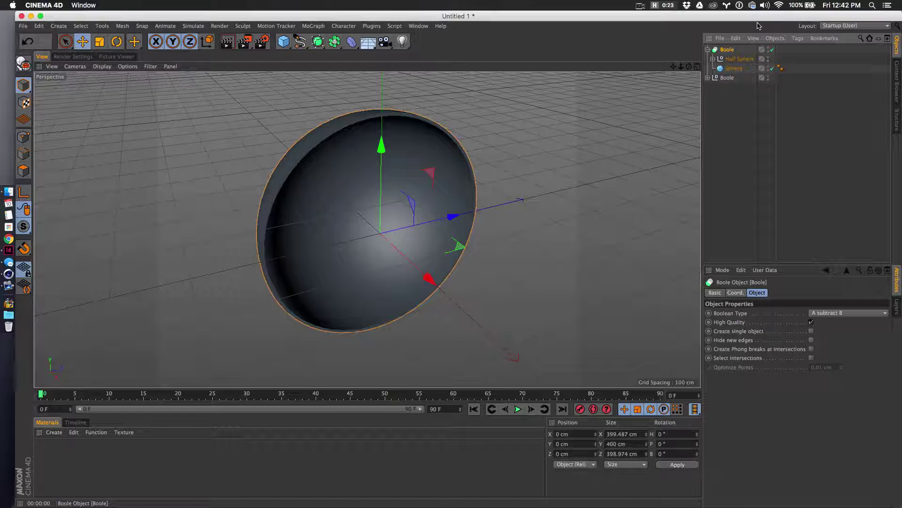
key("Delete")
Step: Expand the baked Half Sphere hierarchy and create blue, green and pink materials
left_click(708, 49)
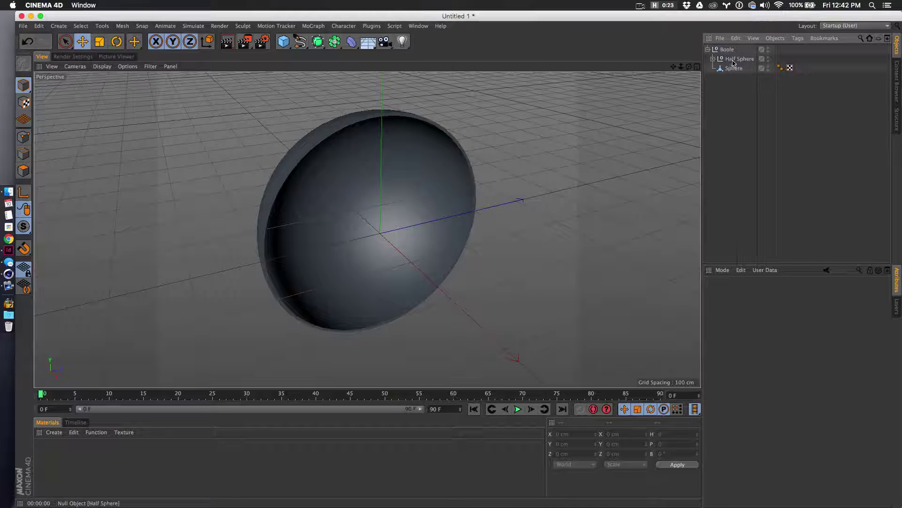
left_click(714, 59)
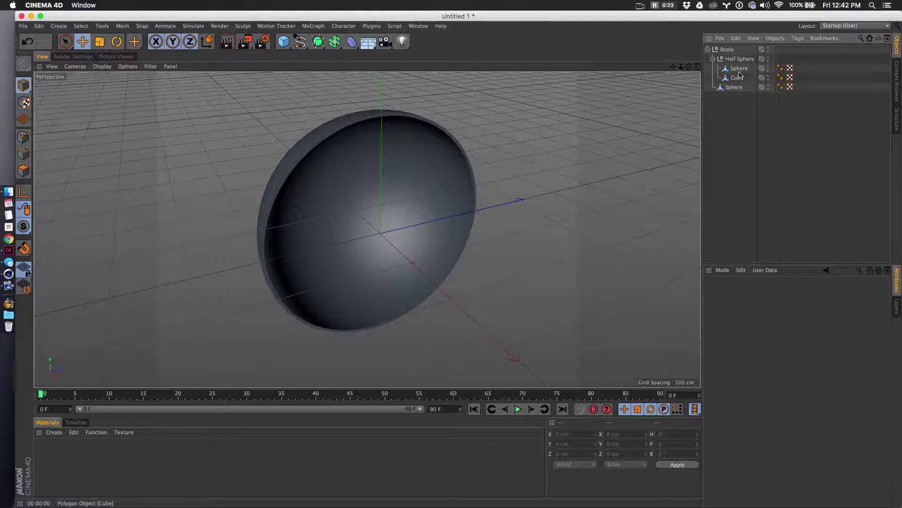
left_click(74, 432)
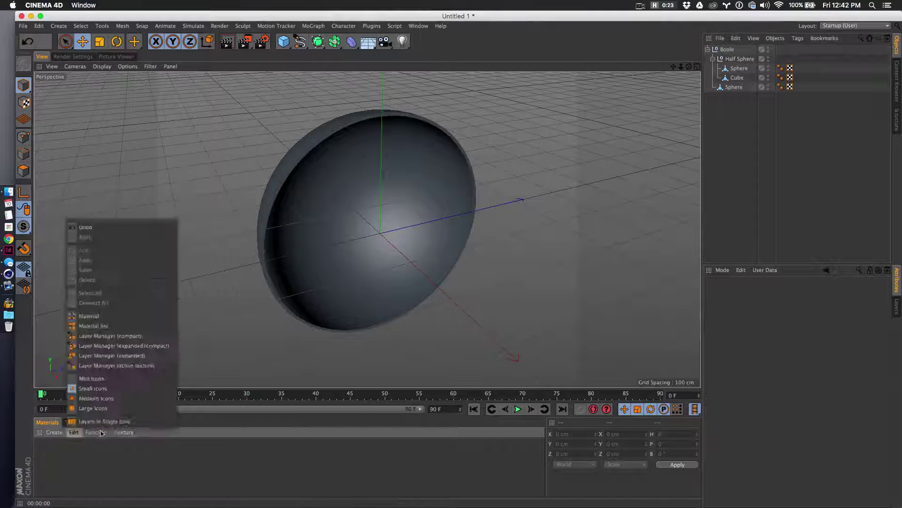
mouse_move(123, 432)
mouse_move(54, 432)
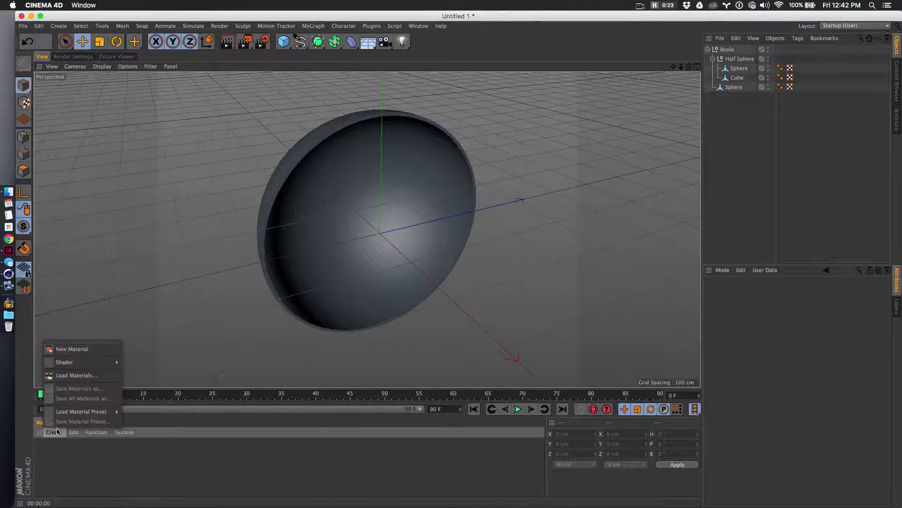
left_click(70, 345)
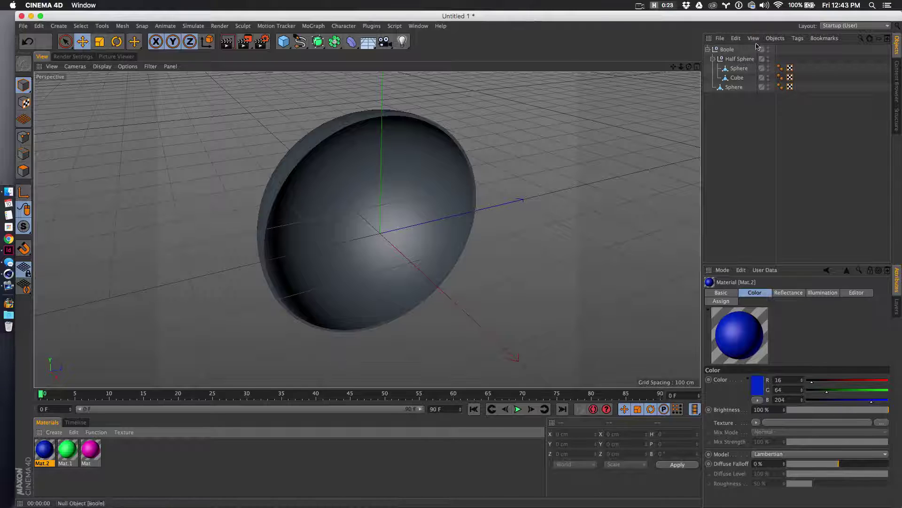
left_click(357, 263)
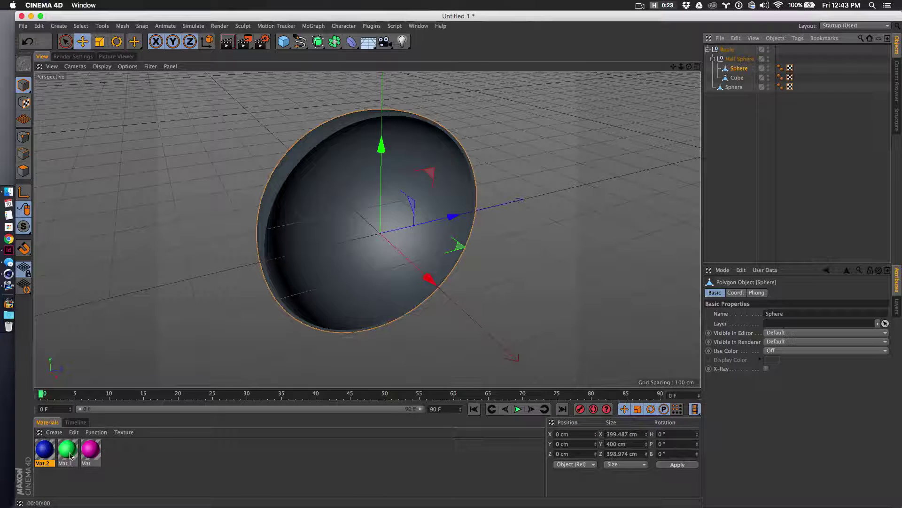
Step: Assign pink Mat to the Cube rim, green Mat.1 inside and blue Mat.2 outside
left_click_drag(260, 369, 741, 78)
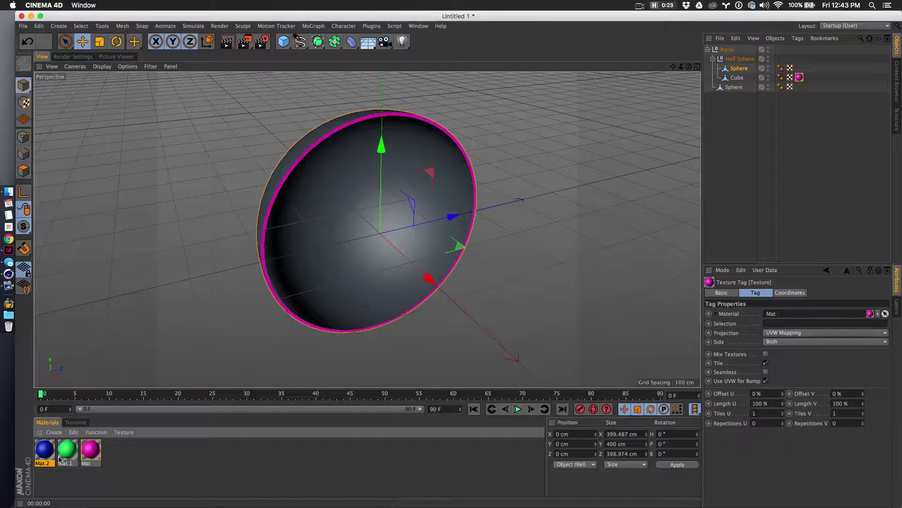
left_click_drag(319, 350, 739, 90)
left_click_drag(397, 333, 347, 276, "alt")
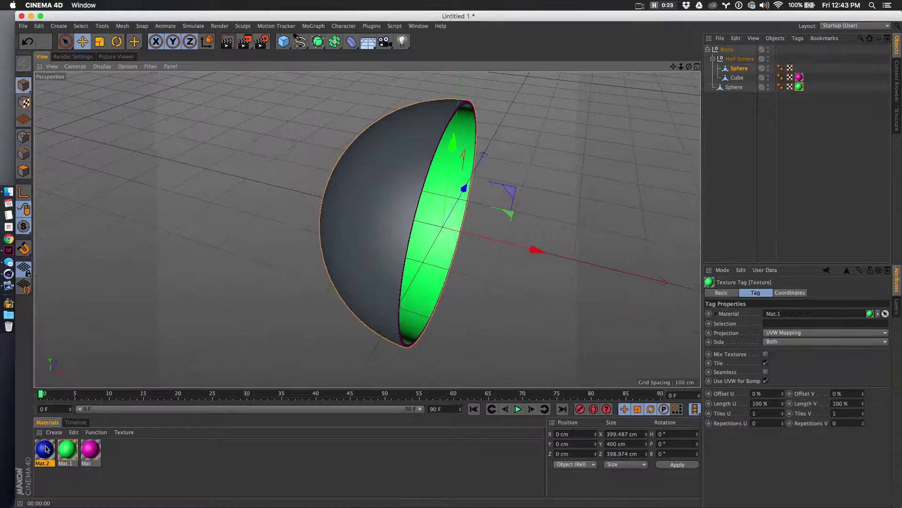
mouse_move(736, 77)
left_mouse_down()
mouse_move(740, 62)
mouse_move(745, 81)
mouse_move(748, 68)
left_mouse_up()
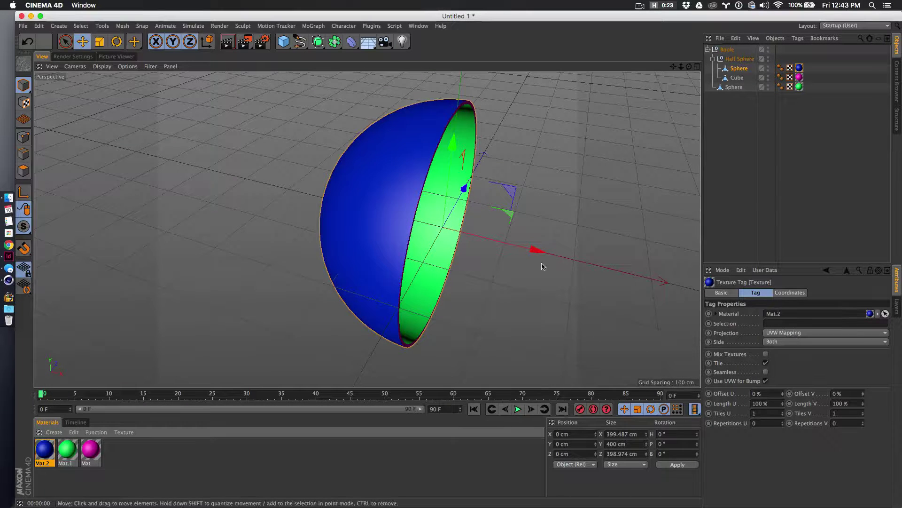
left_click_drag(540, 258, 495, 304, "alt")
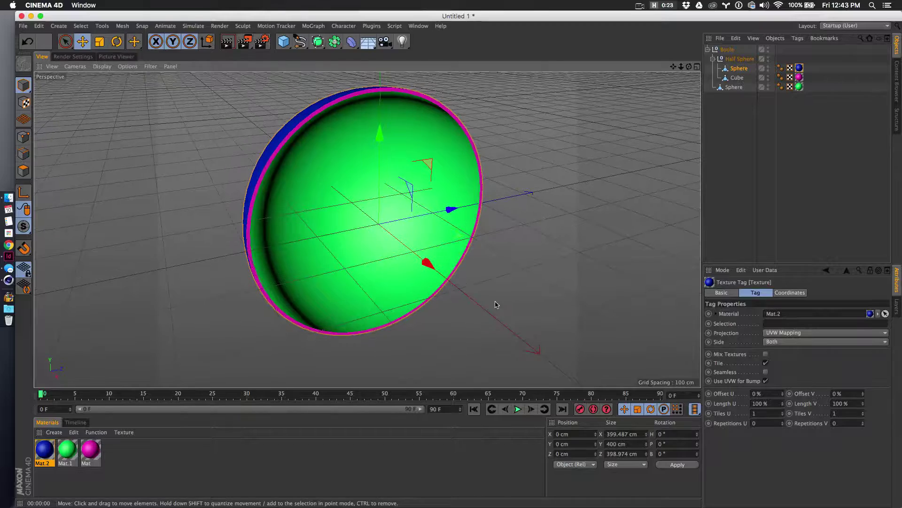